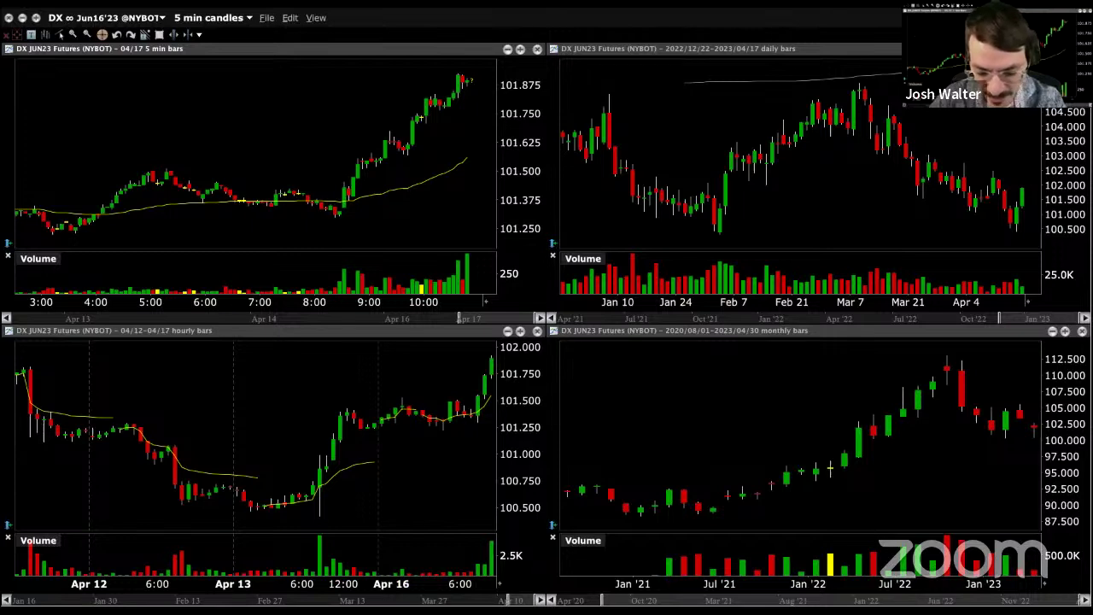
- Switch the TWS charts from ZB bonds to CL crude, GC gold, SI silver, then BTC crypto
key(Down)
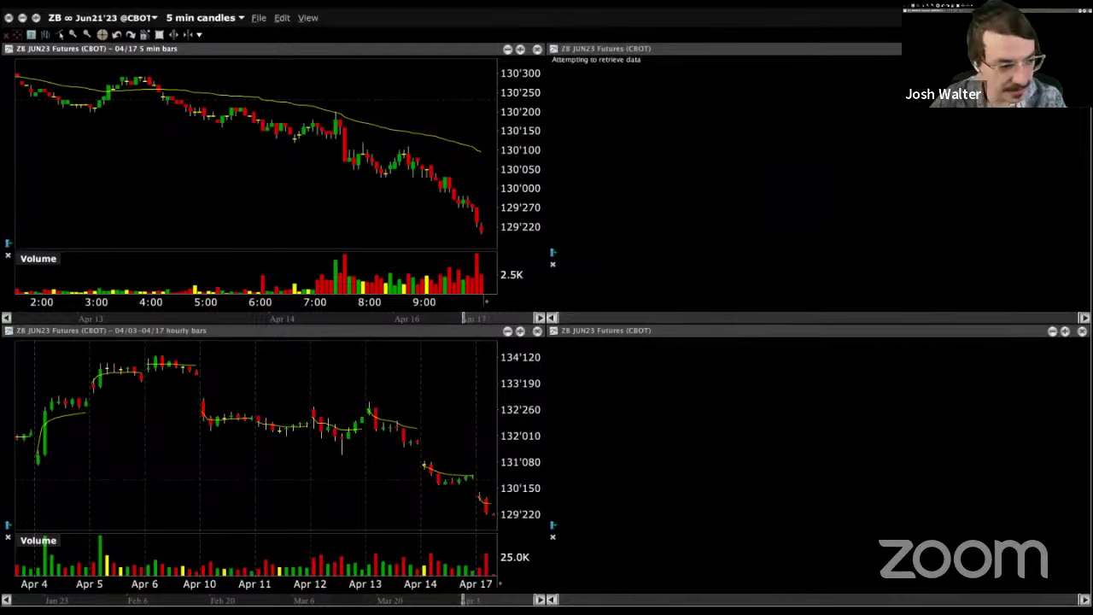
key(Down)
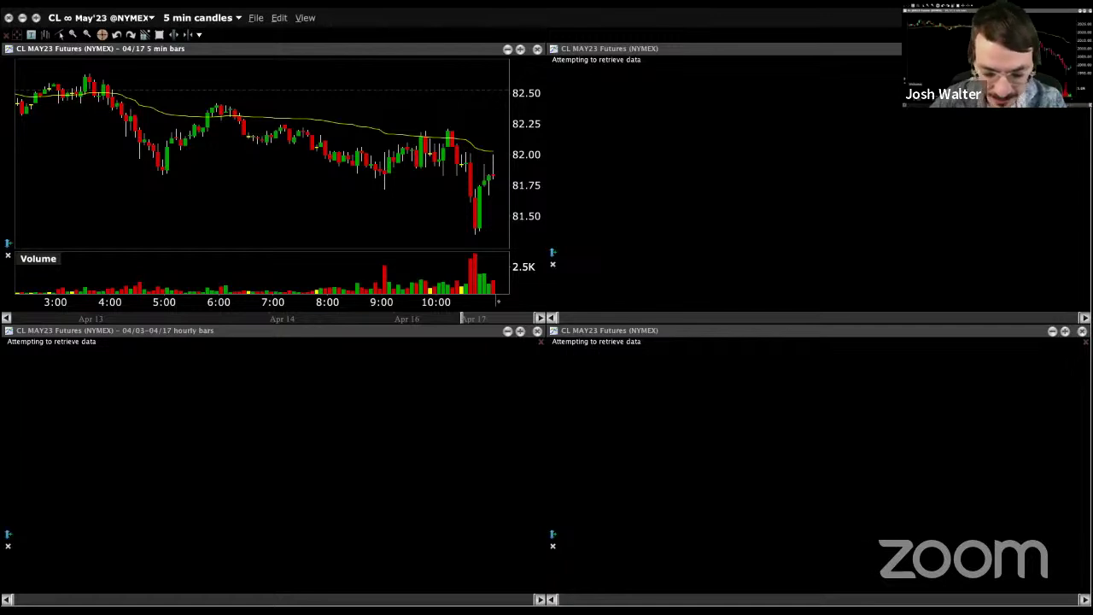
key(Return)
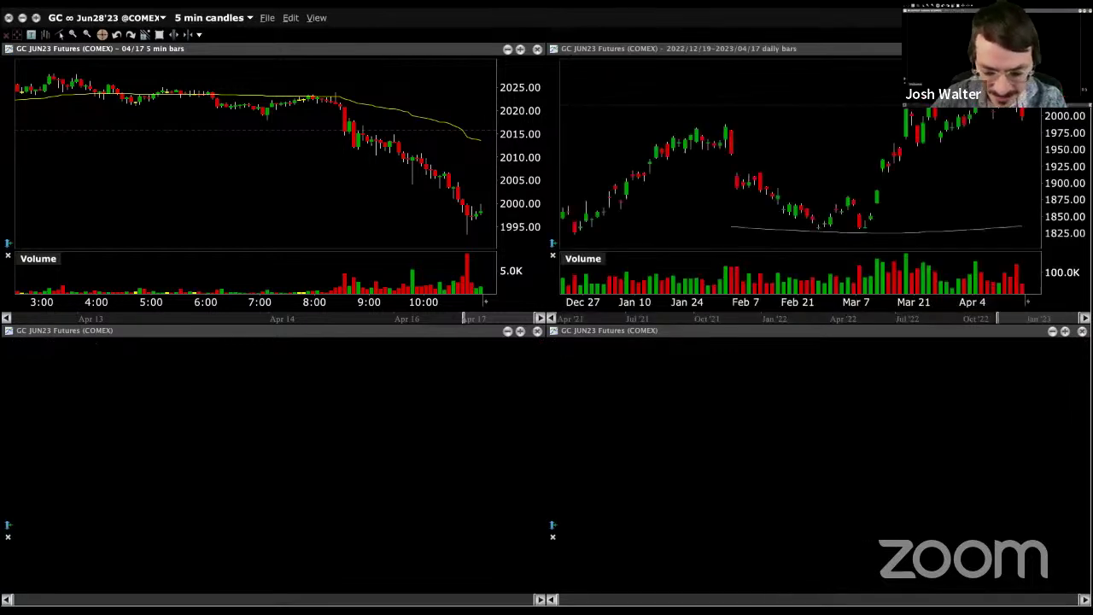
key(Return)
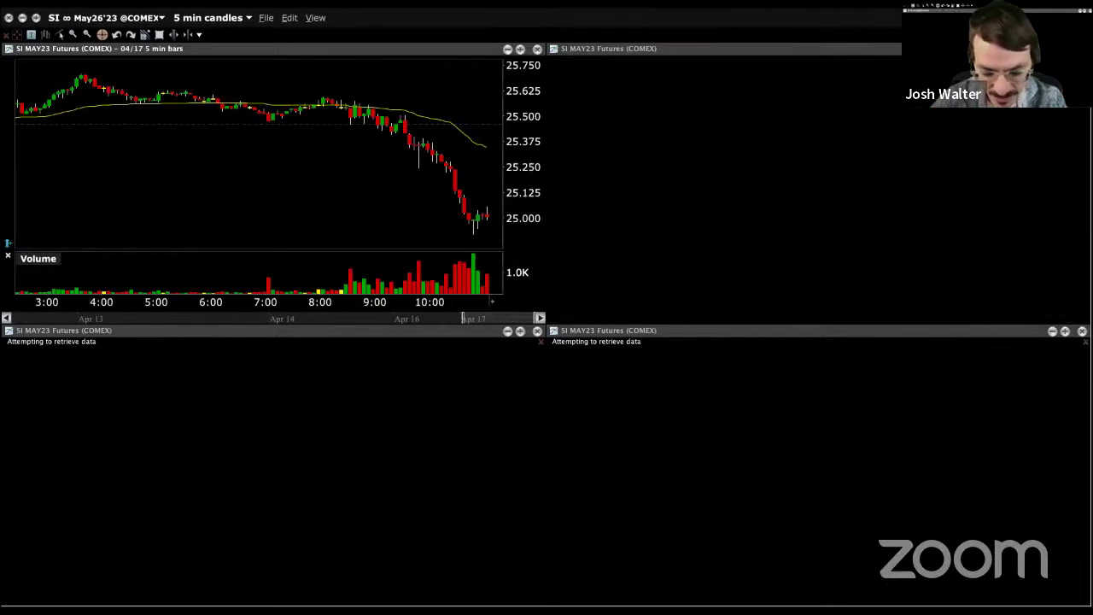
key(Return)
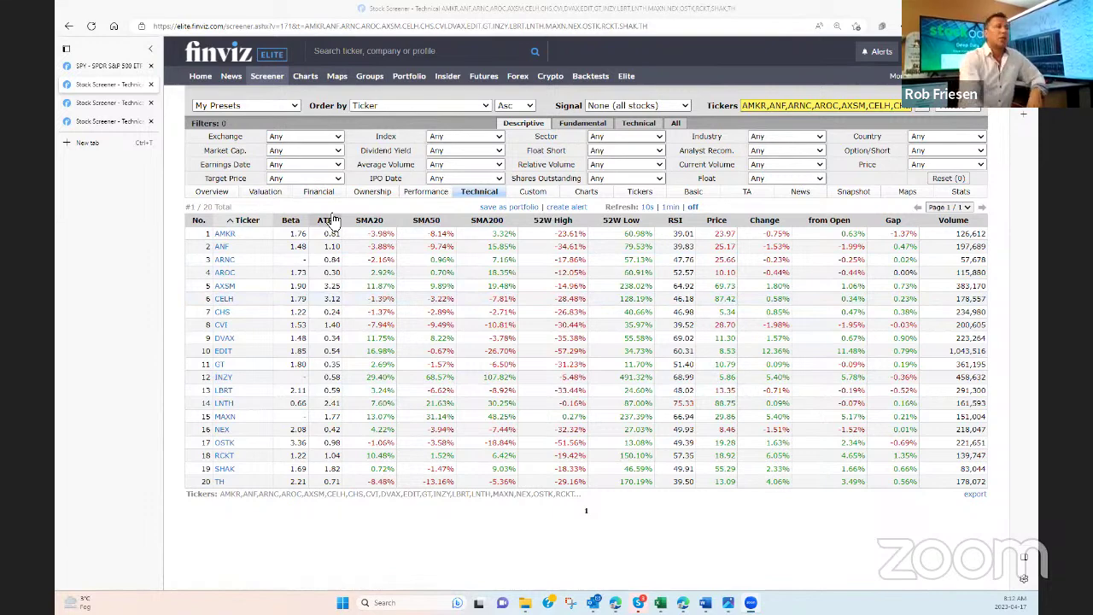
- Go from the SPY quote page to the Futures overview filtered to currency charts
click(92, 66)
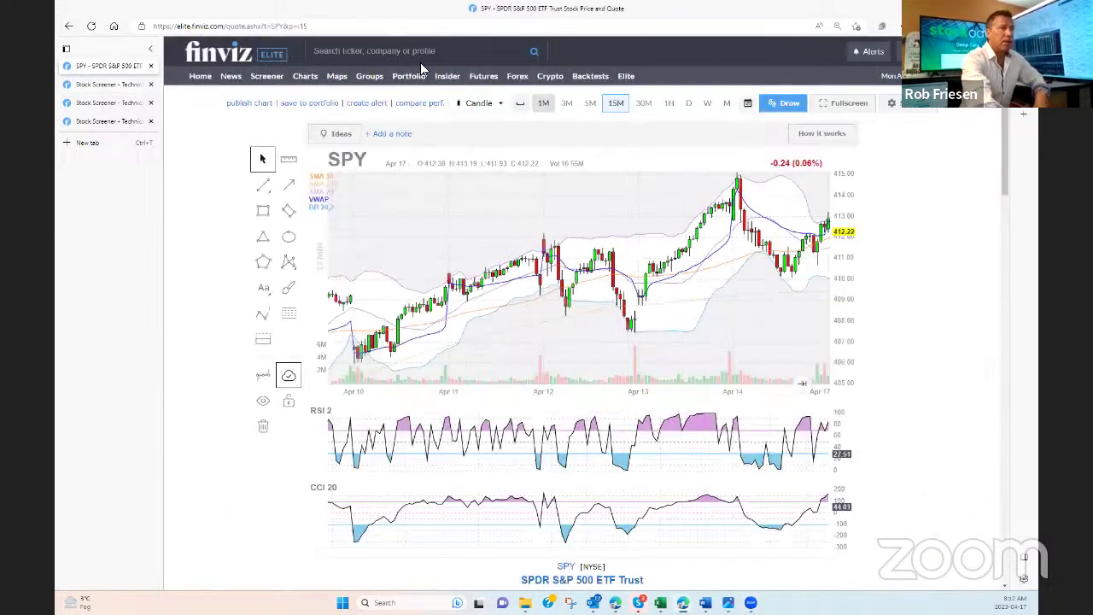
click(485, 77)
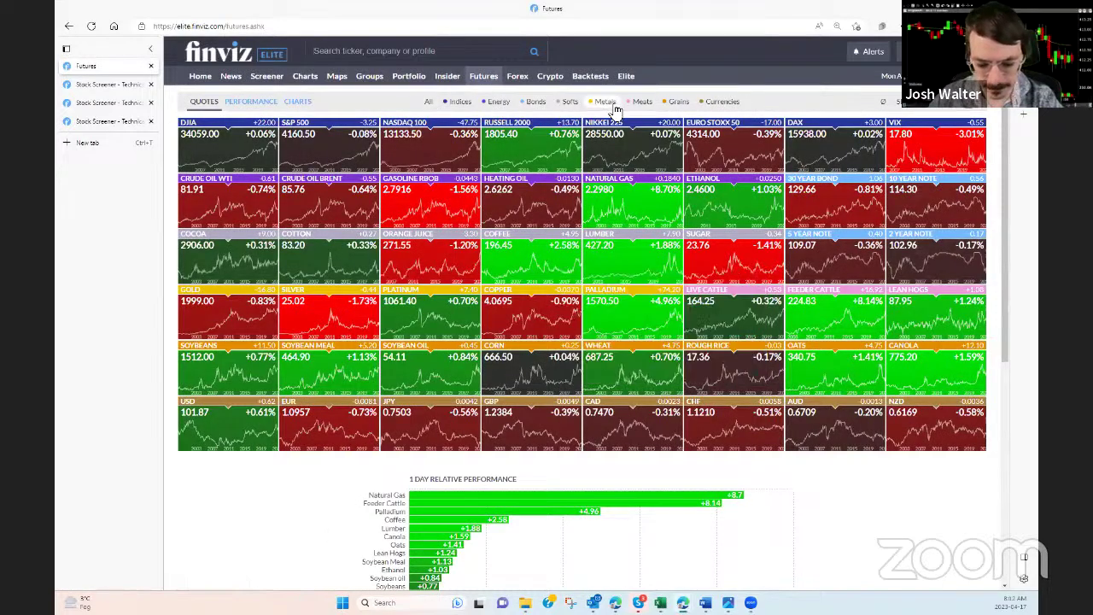
click(719, 110)
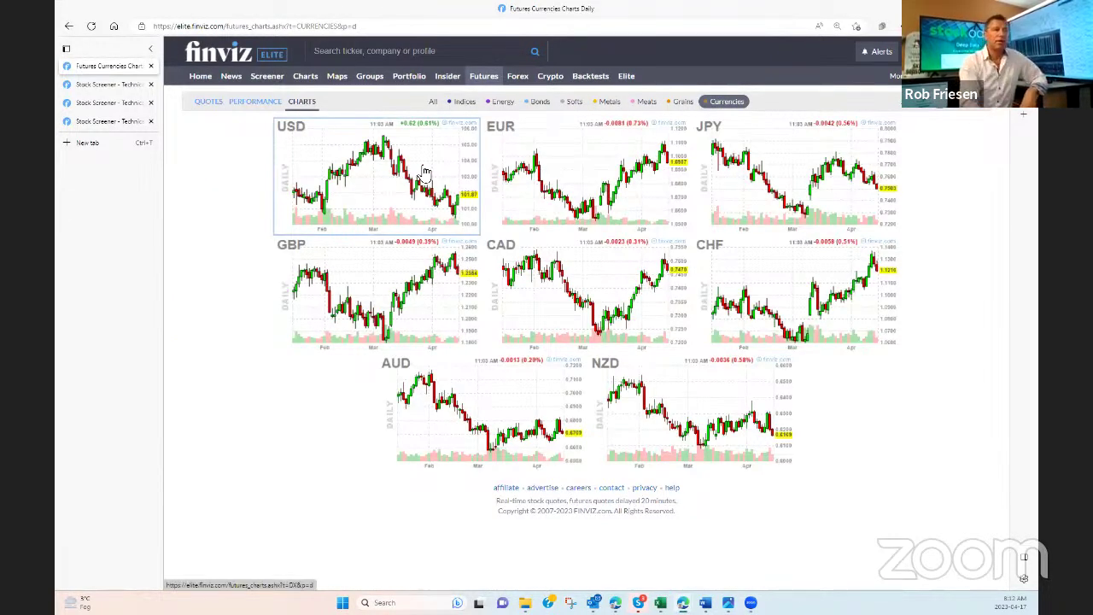
click(442, 202)
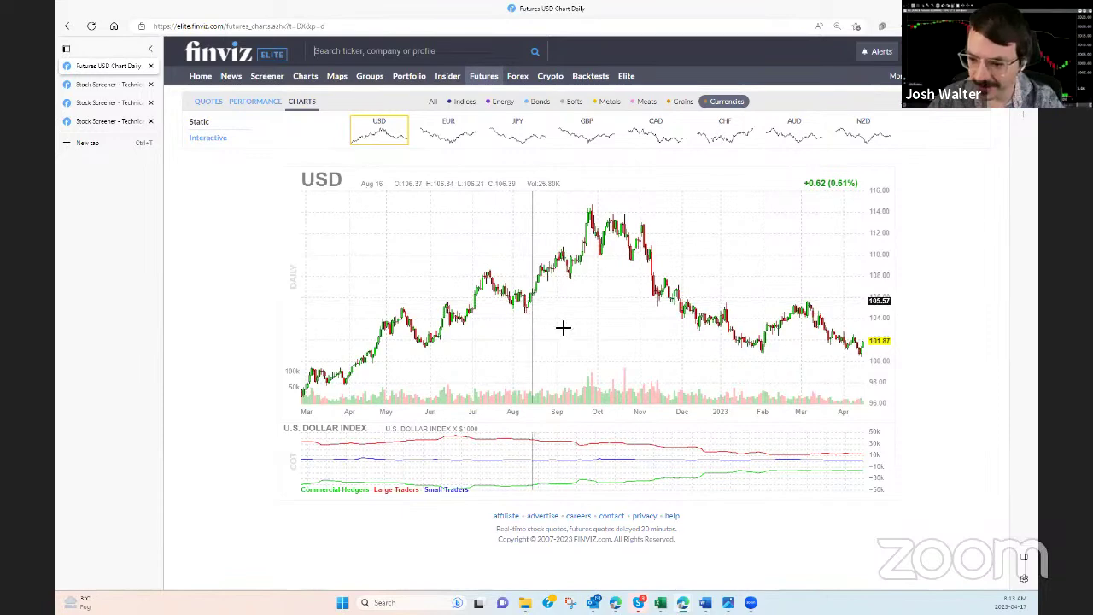
key(ctrl+plus)
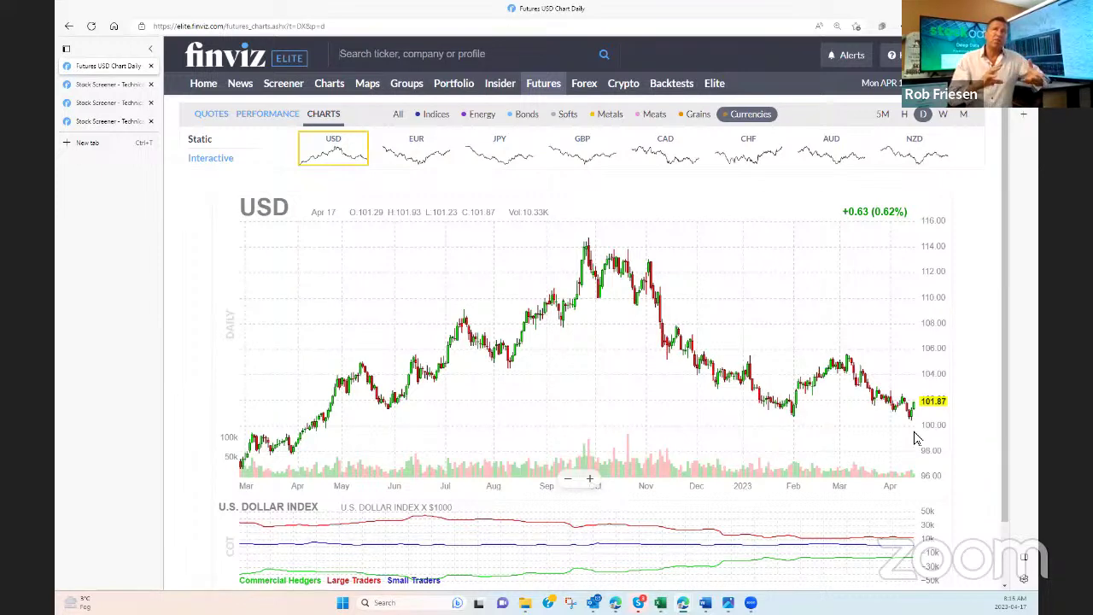
- View the metals futures and Gold chart, then return to the ATI, NEM, AA, NUE, FCX screener
click(615, 116)
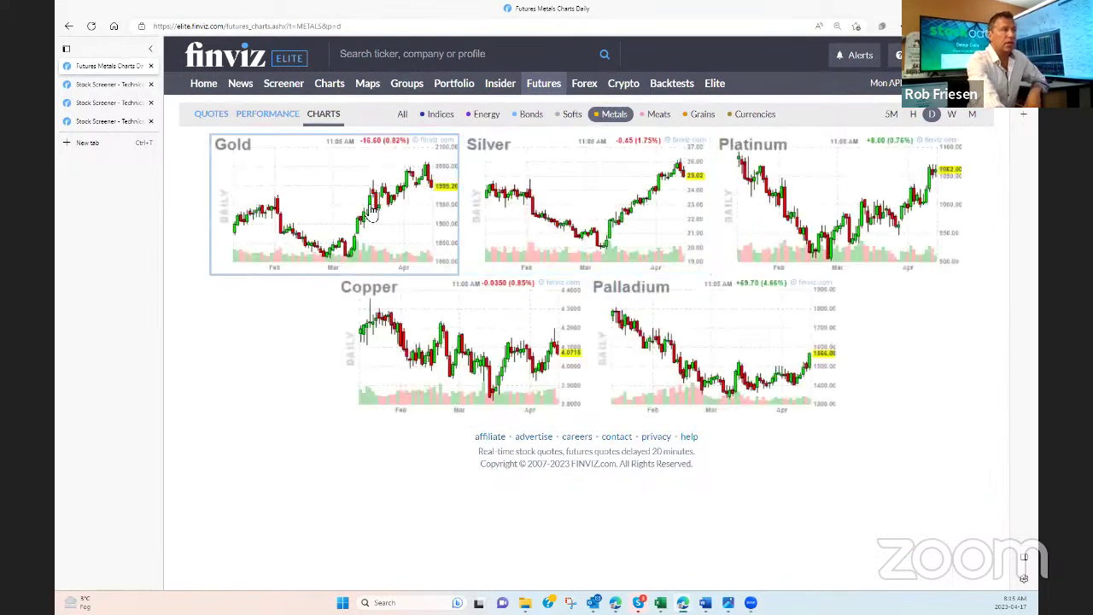
click(385, 213)
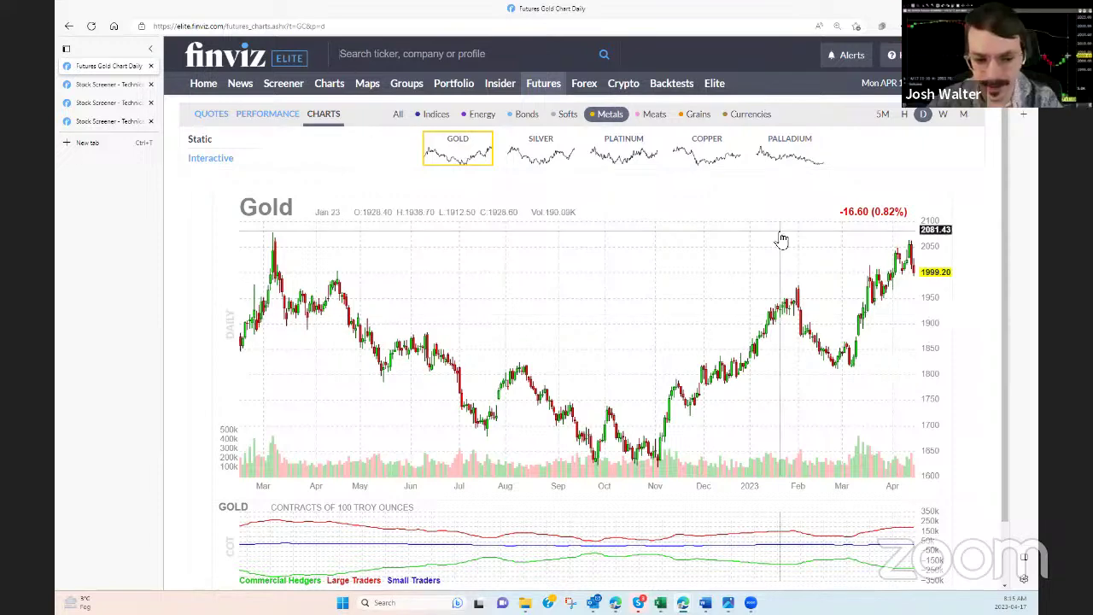
click(124, 122)
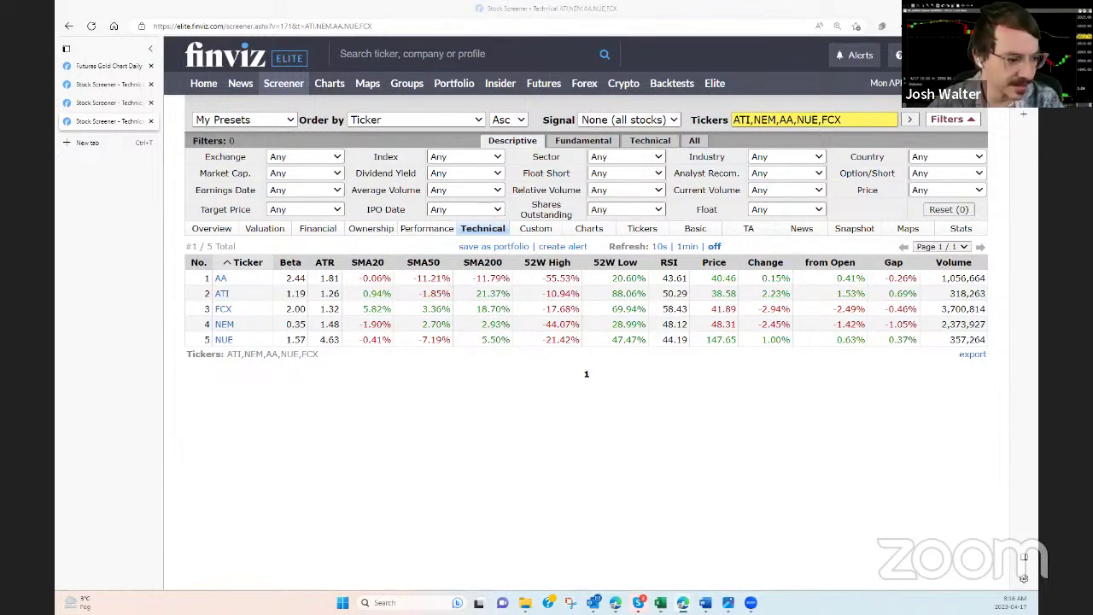
- Open stockodds.net in a new tab and load the BACK SO DB top-10 XLB pairs screen
click(101, 144)
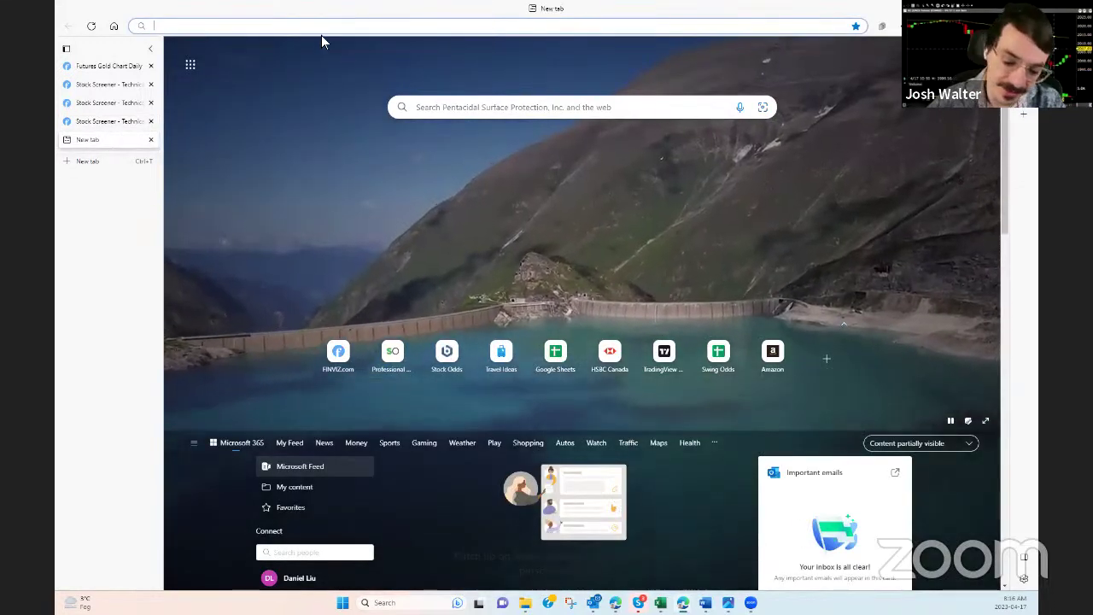
text(sto)
key(Return)
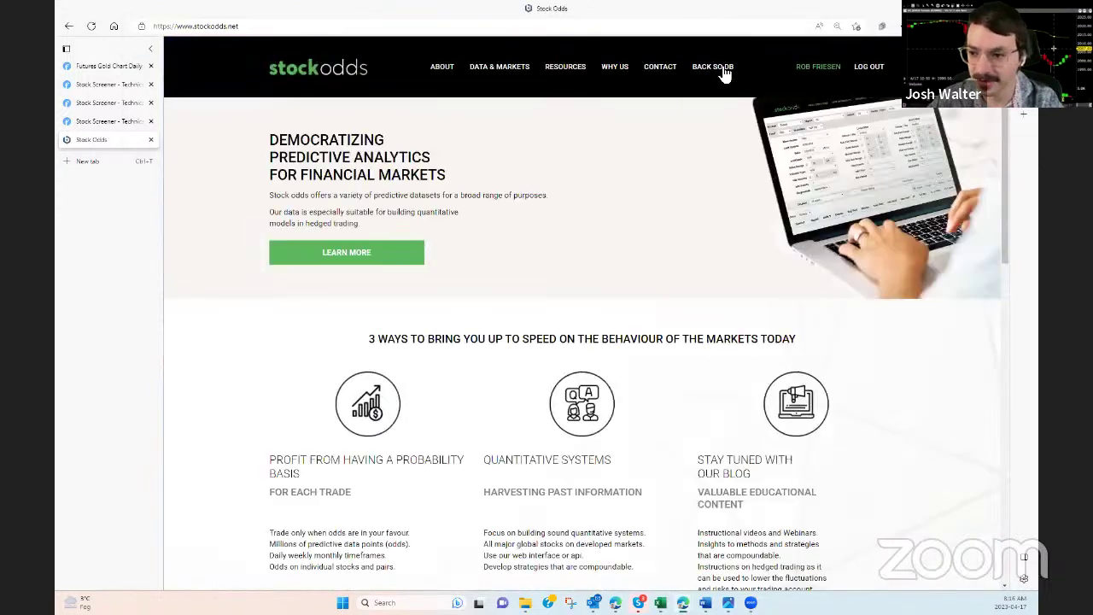
click(725, 68)
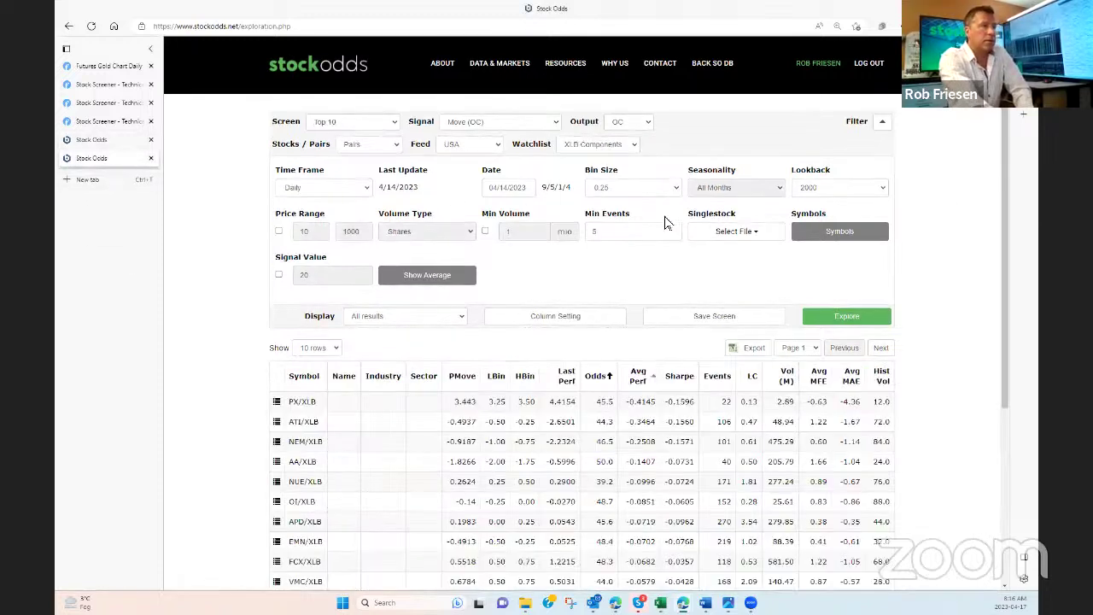
scroll(764, 307, down, 2)
scroll(764, 307, up, 2)
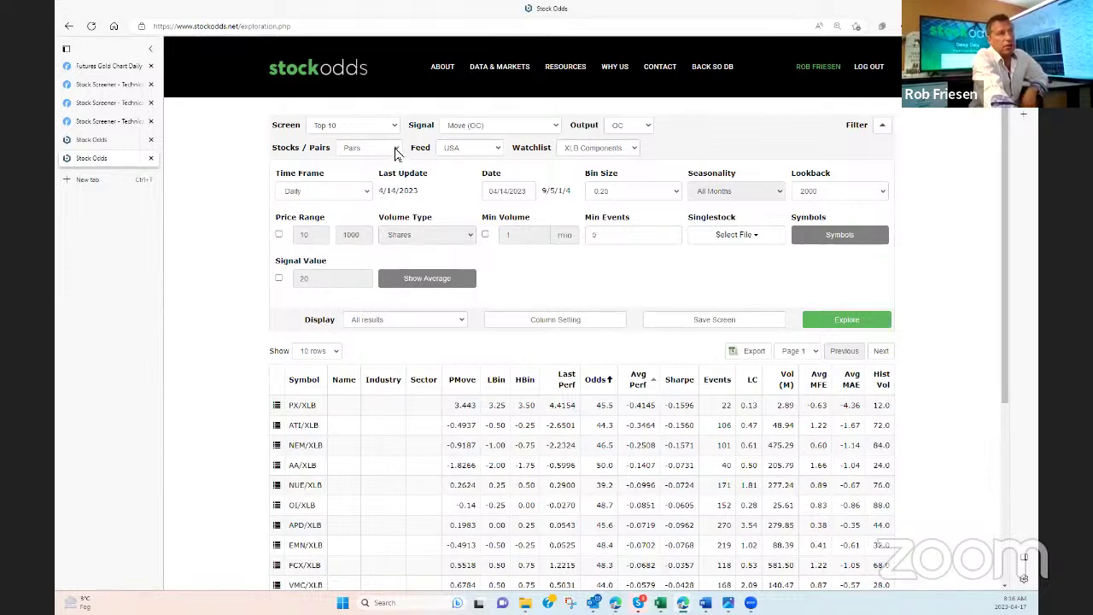
click(632, 149)
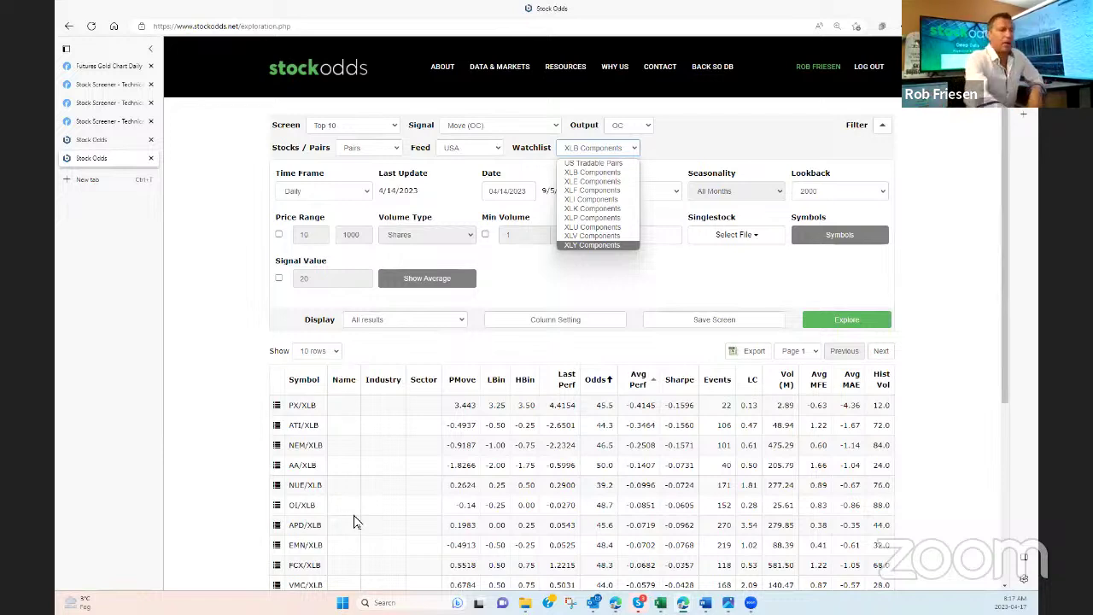
- Close the Watchlist dropdown keeping XLB Components, and scroll through the pairs table
click(555, 271)
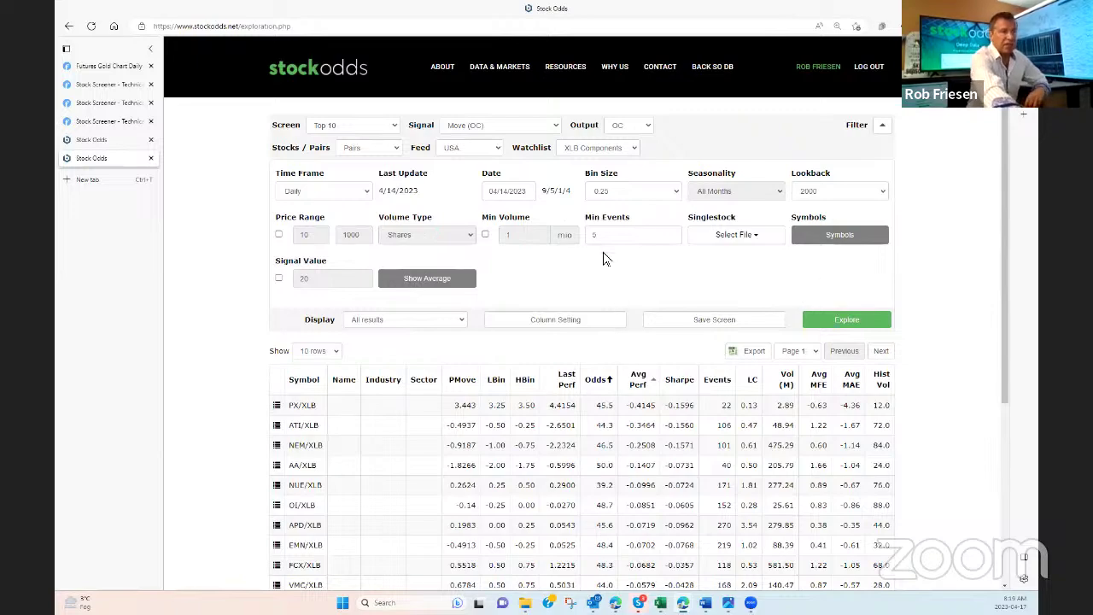
scroll(712, 419, down, 3)
scroll(713, 419, up, 3)
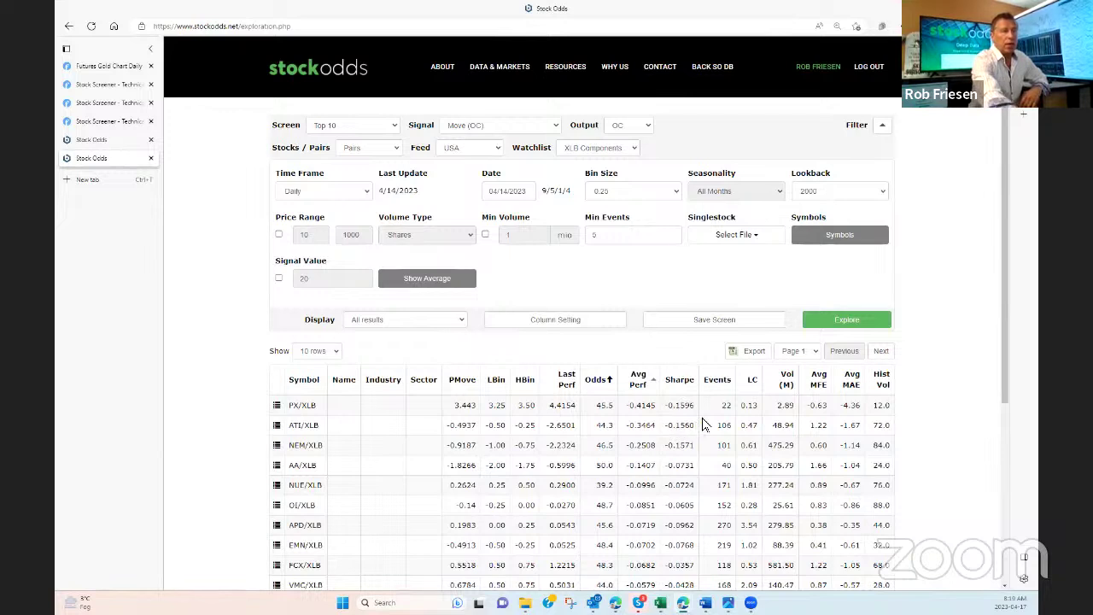
- Expand the PX/XLB signal history, scroll through its 22 events, then collapse it
click(276, 407)
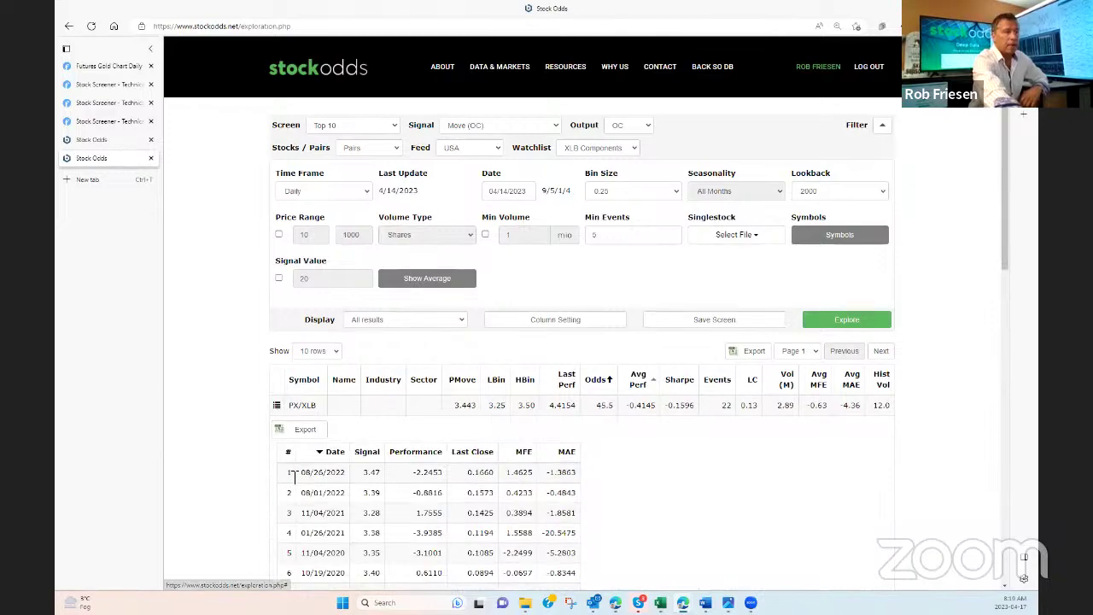
scroll(293, 478, down, 4)
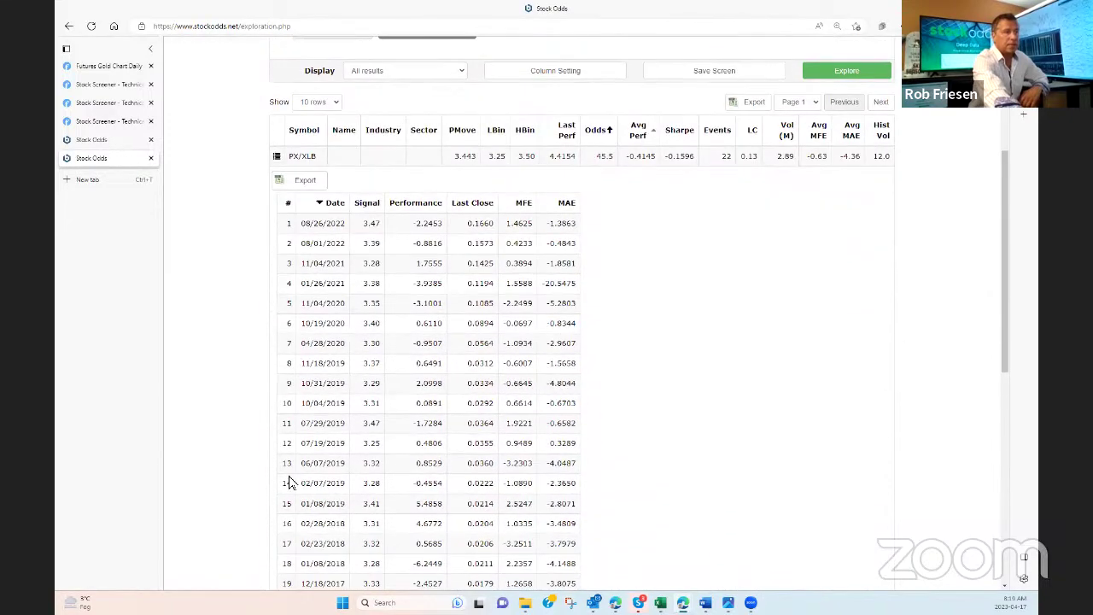
scroll(290, 478, down, 1)
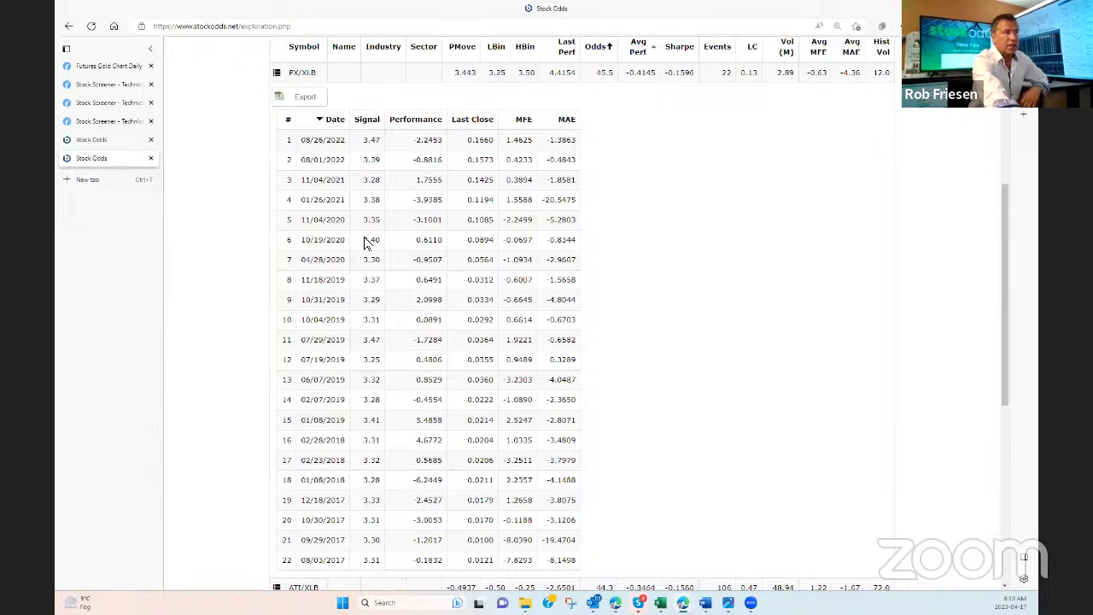
click(277, 72)
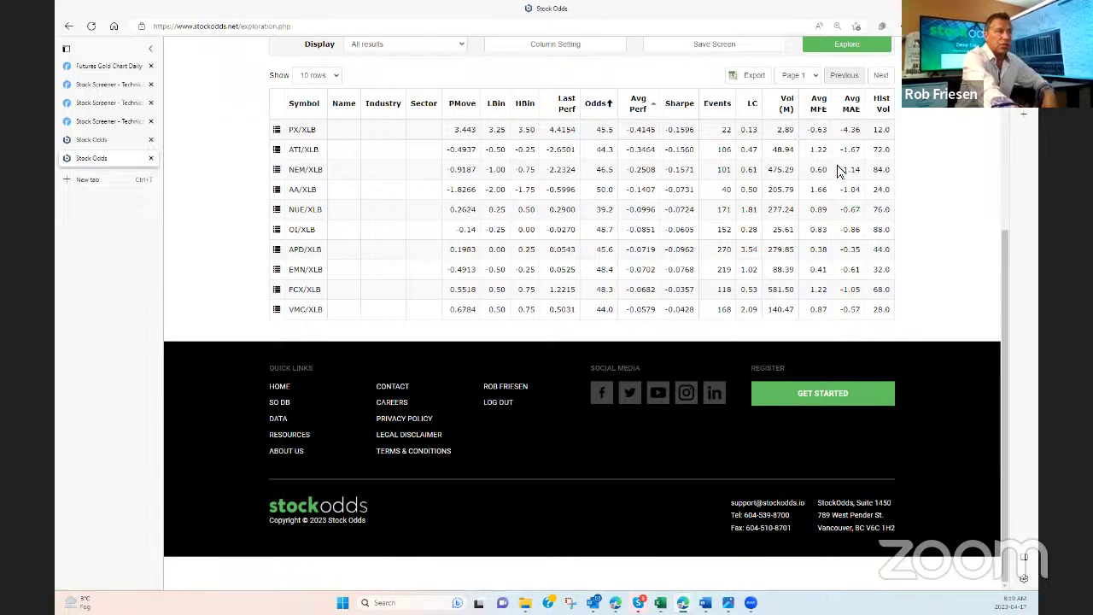
- Sort the XLB pairs by Odds both ways, then by Avg Perf descending from CLF/XLB
click(597, 104)
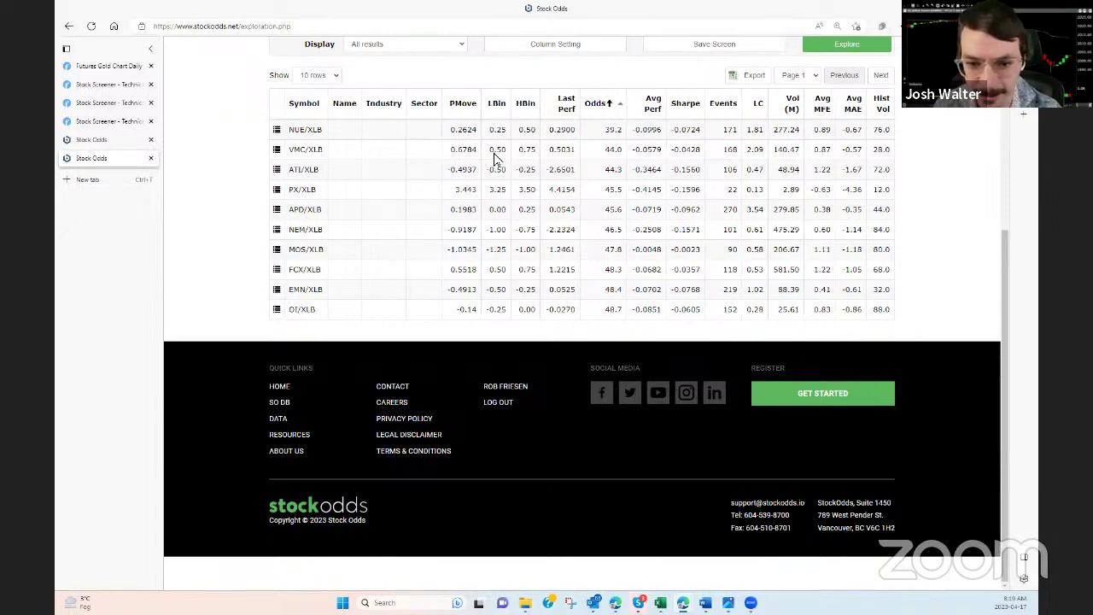
scroll(593, 152, up, 1)
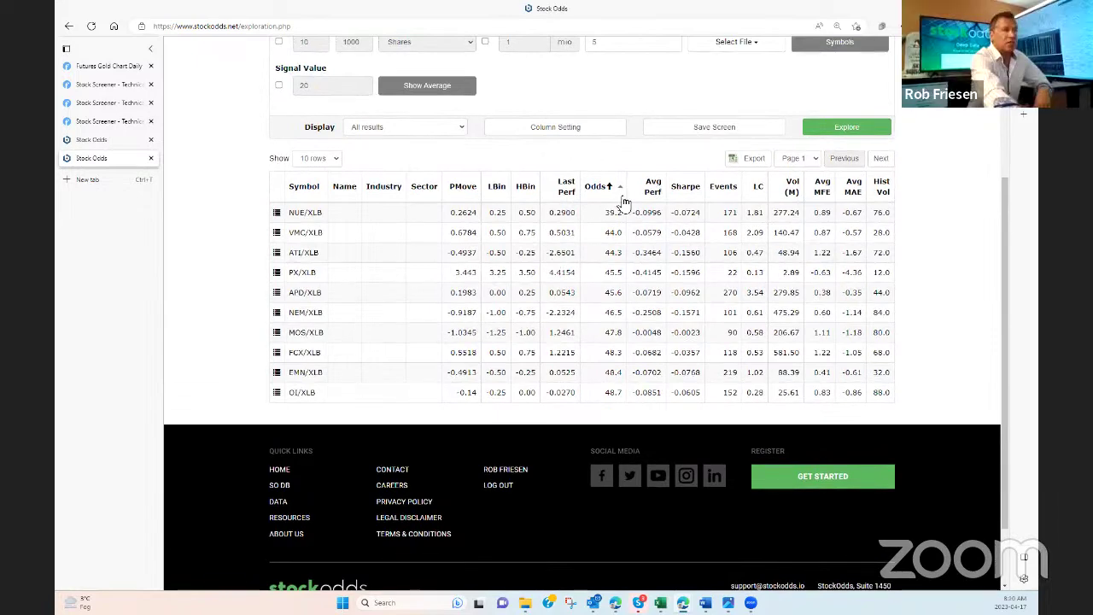
click(607, 189)
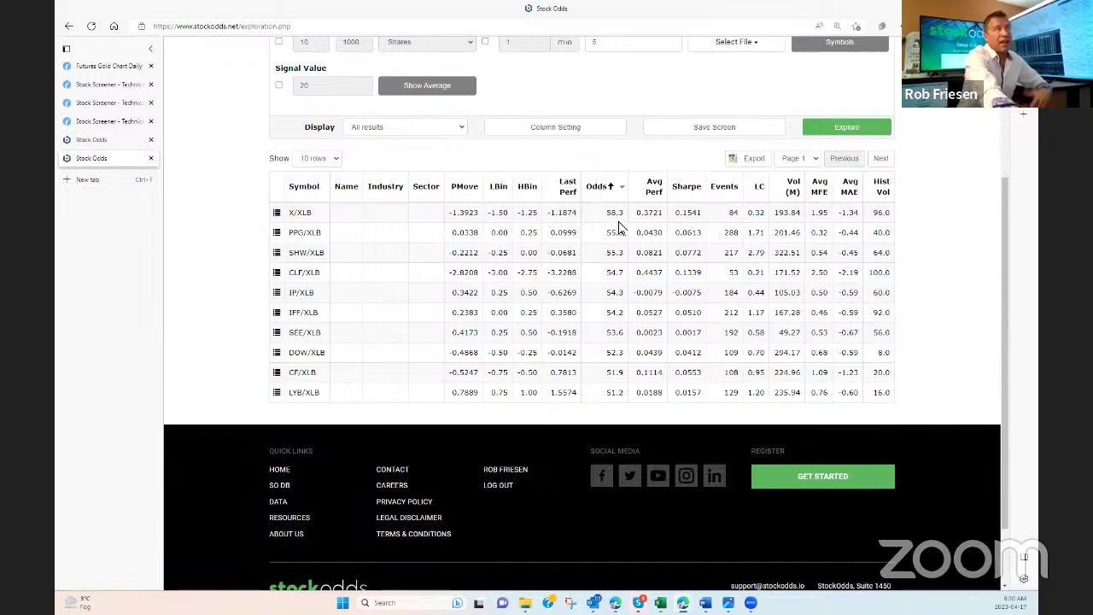
click(655, 190)
click(654, 195)
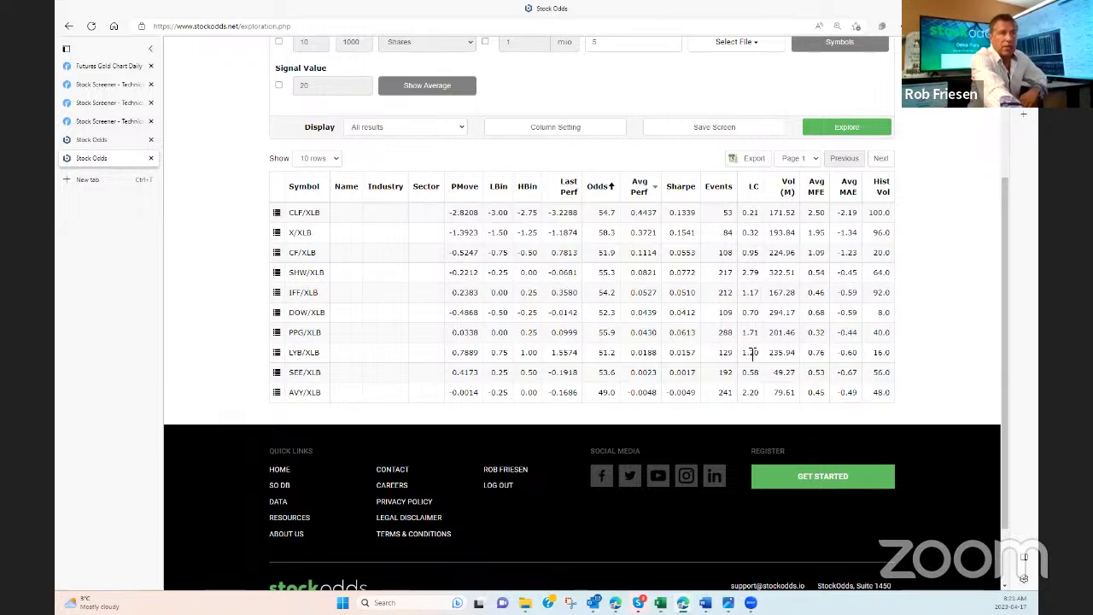
- Sort the XLB pairs by LC descending, with APD/XLB at 3.54 on top
click(755, 188)
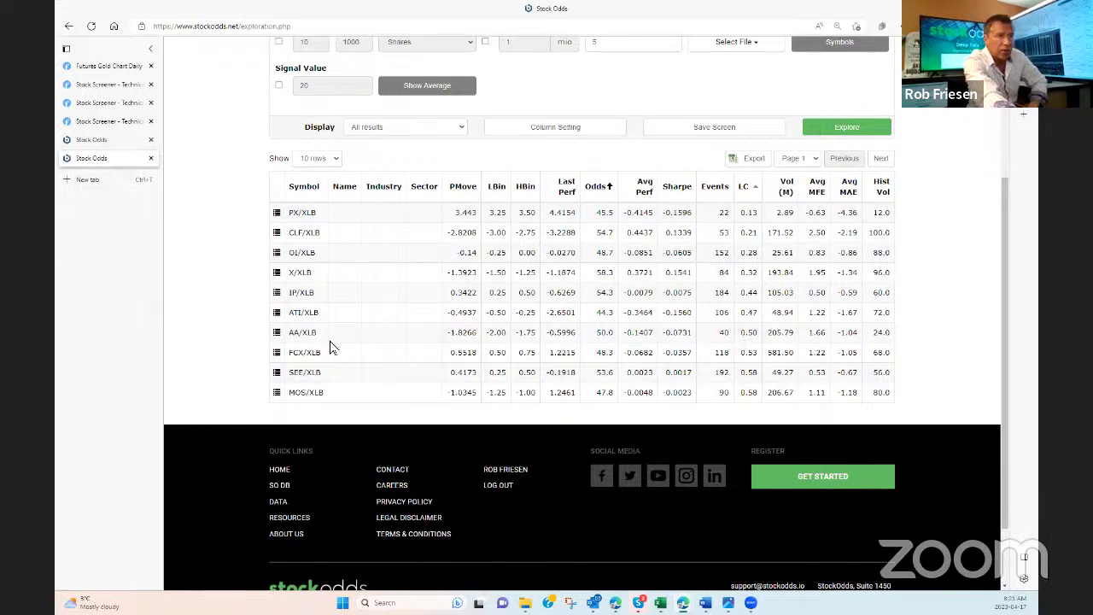
click(748, 190)
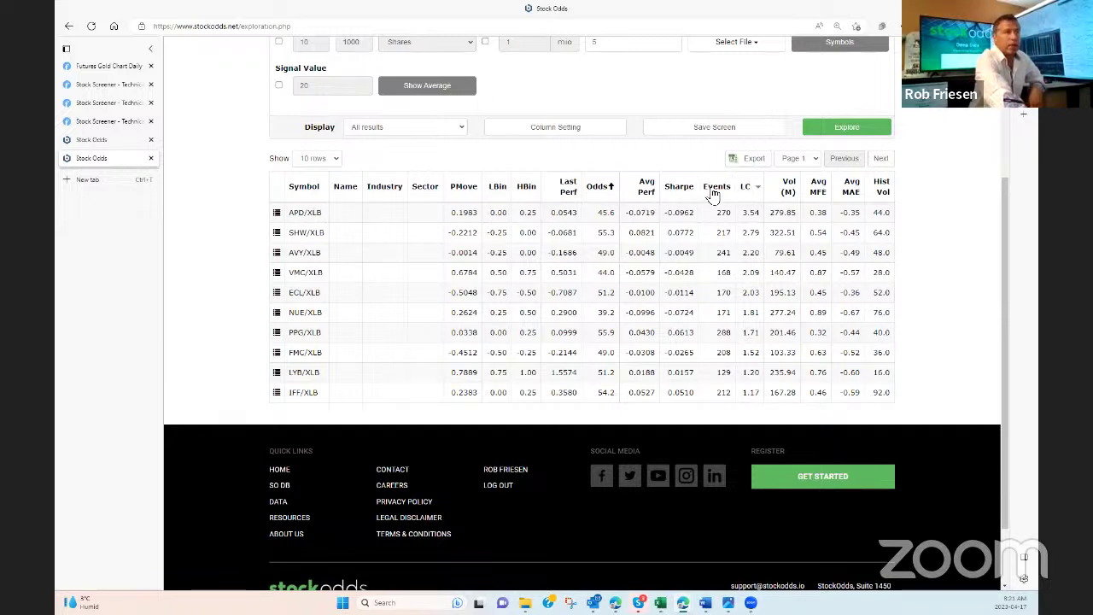
- Re-sort the XLB pairs by Avg Perf descending, CLF/XLB at 0.4437 first
click(640, 190)
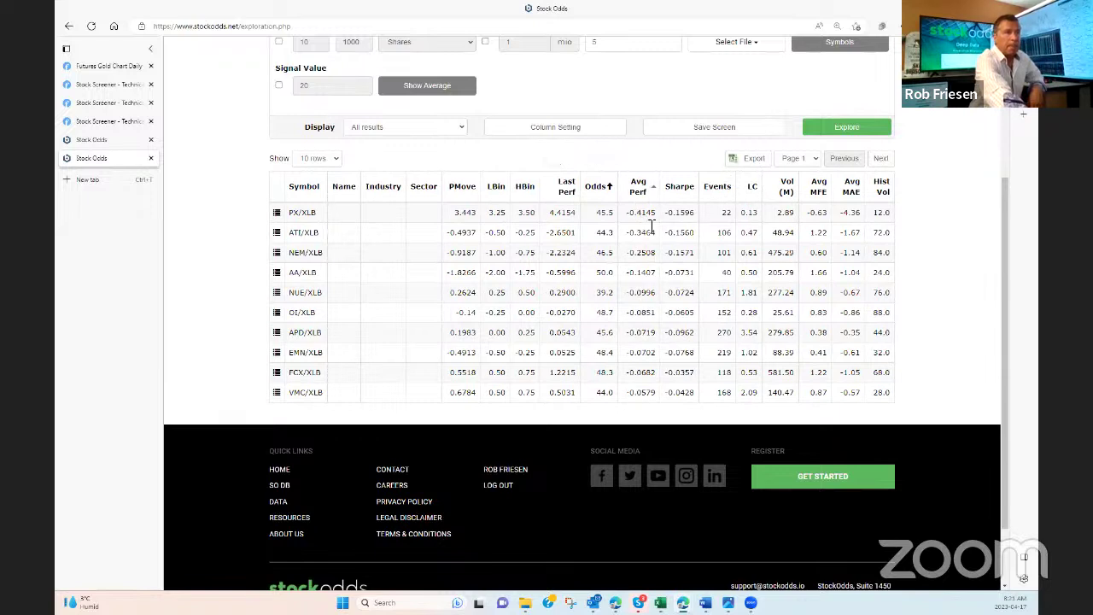
click(646, 189)
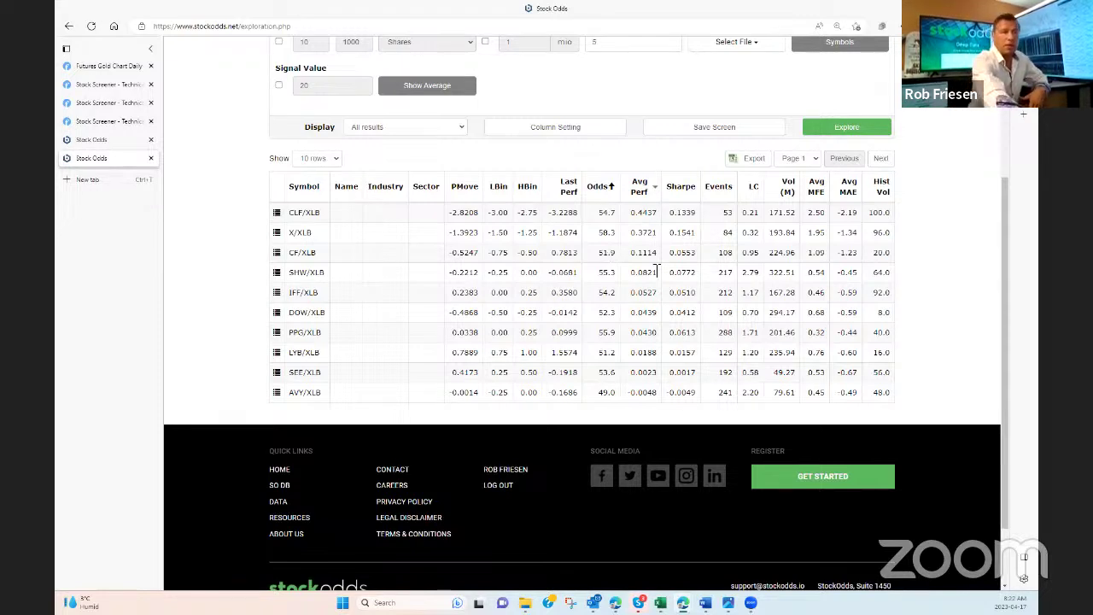
- Flip the Avg Perf sort to ascending so PX/XLB at -0.4145 leads
click(639, 186)
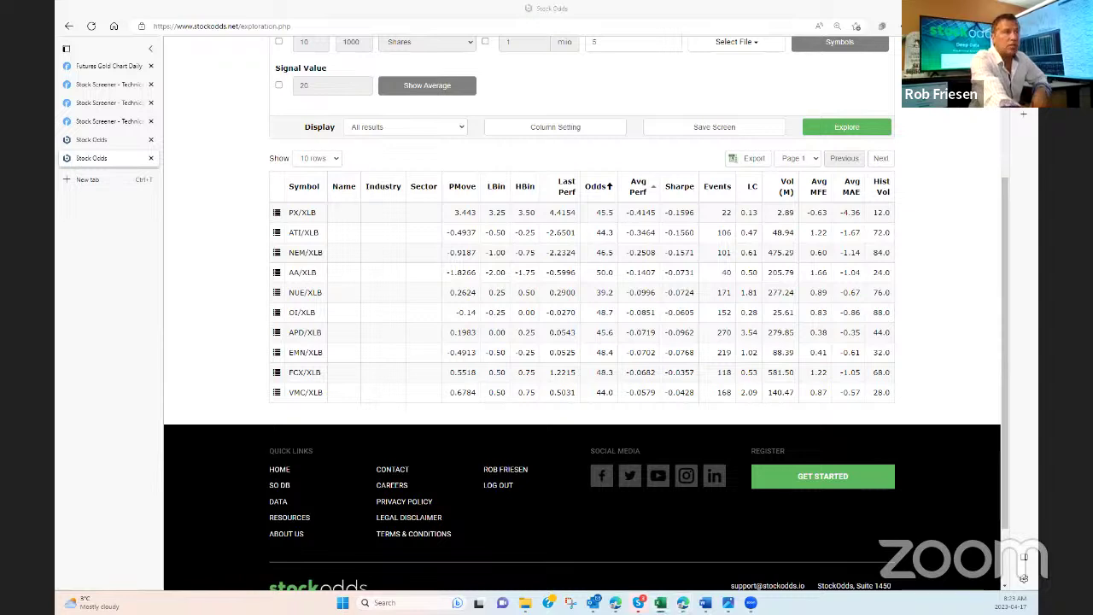
- Minimize the finviz Excel workbook to reveal the StockOdds XLB pairs table beneath it
key(alt+Tab)
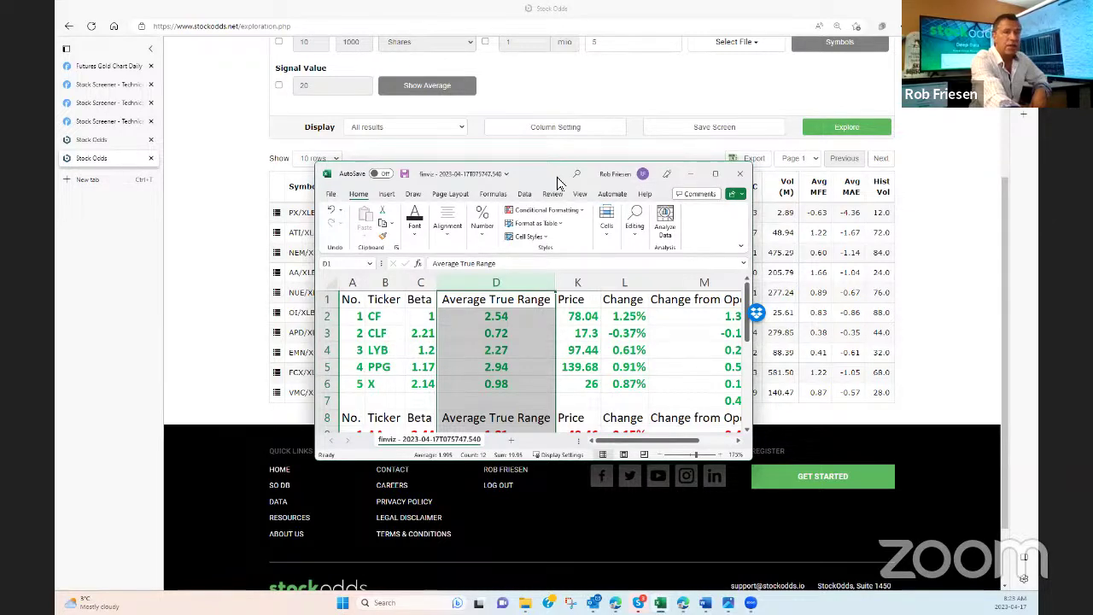
click(812, 256)
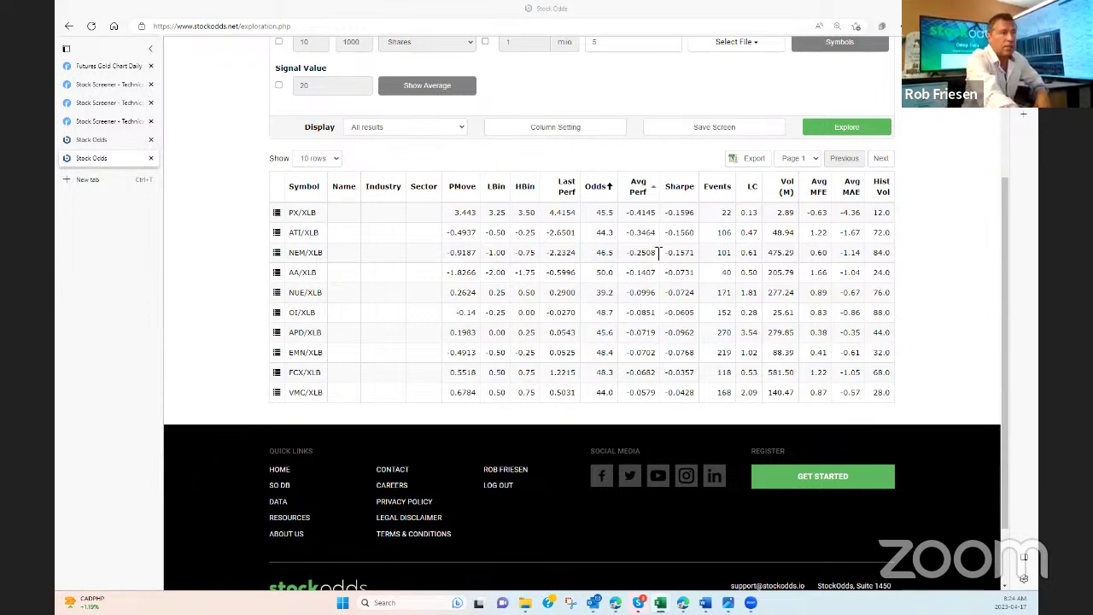
- Sort the XLB pairs by average performance, highest first, putting CLF/XLB at 0.4437 on top
click(638, 188)
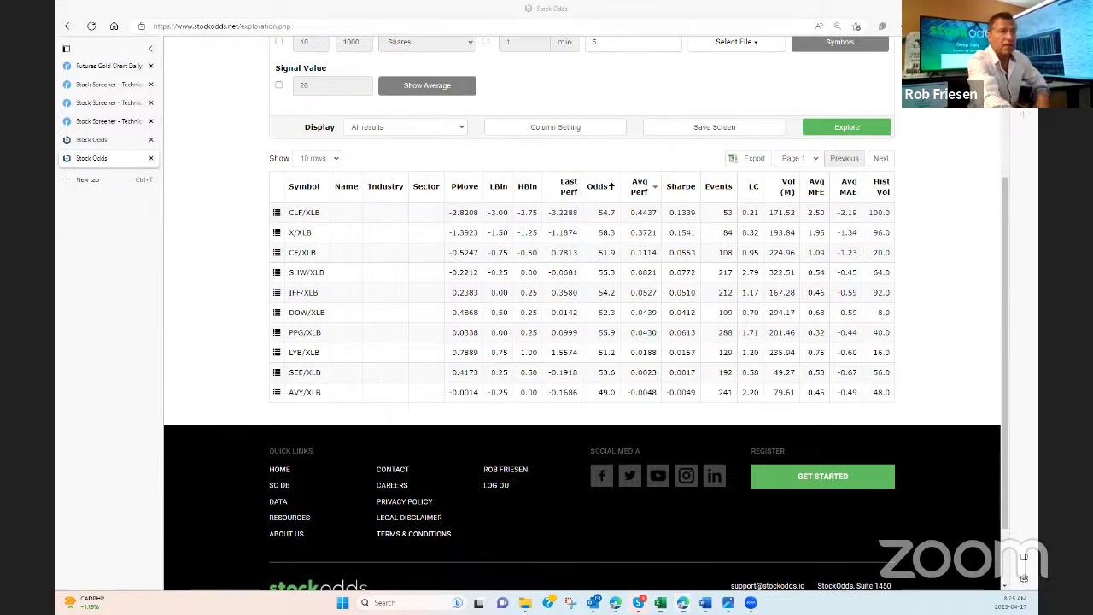
- Maximize the picks workbook and check the green picks' average change-from-open of 0.43%
key(alt+Tab)
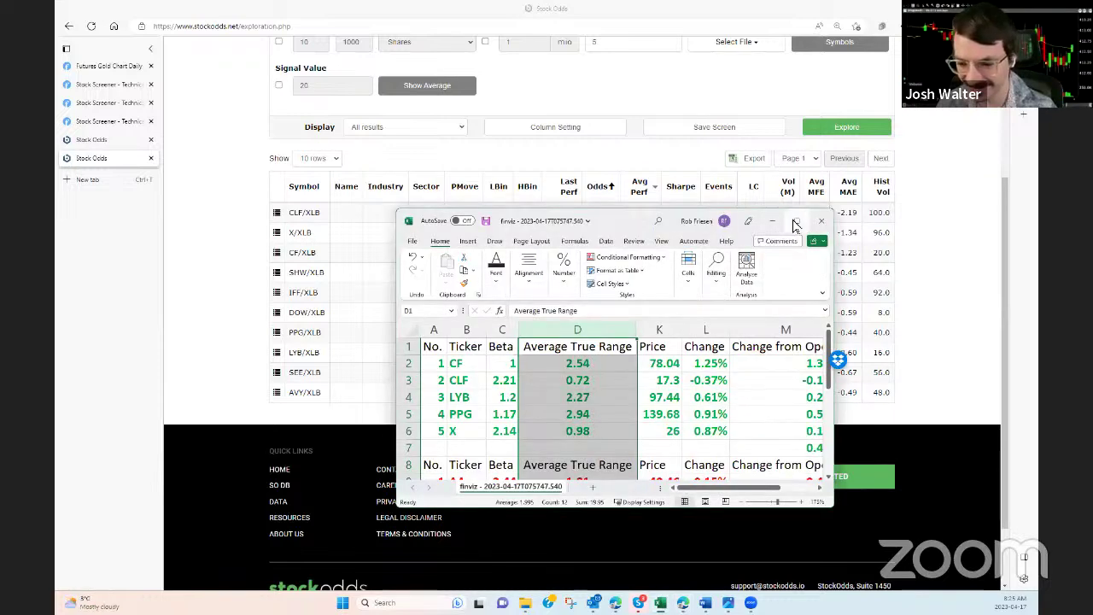
click(796, 221)
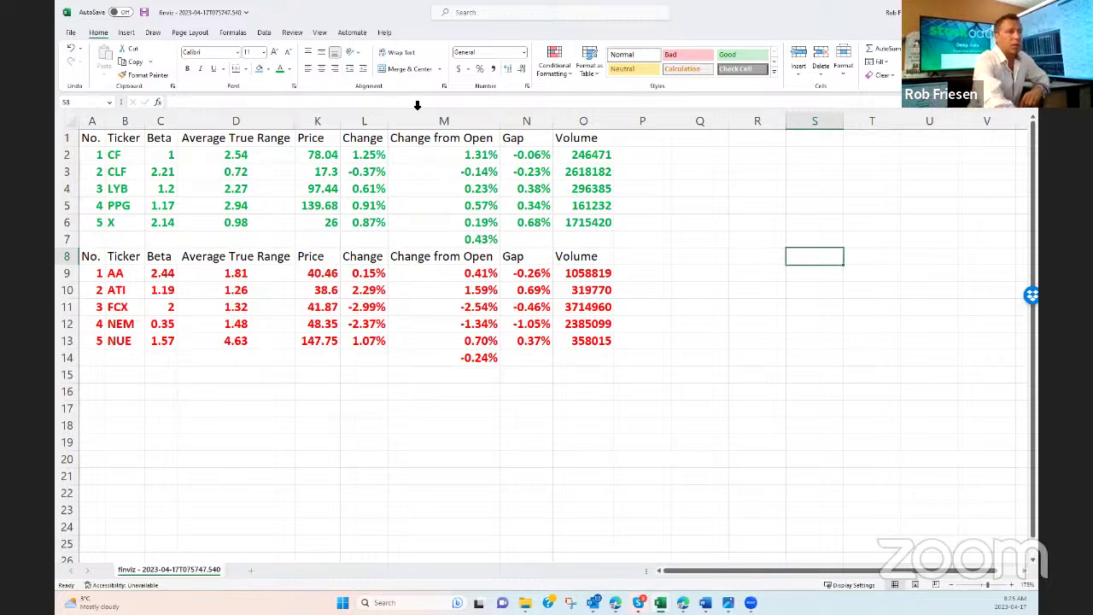
drag(474, 154, 476, 241)
click(478, 241)
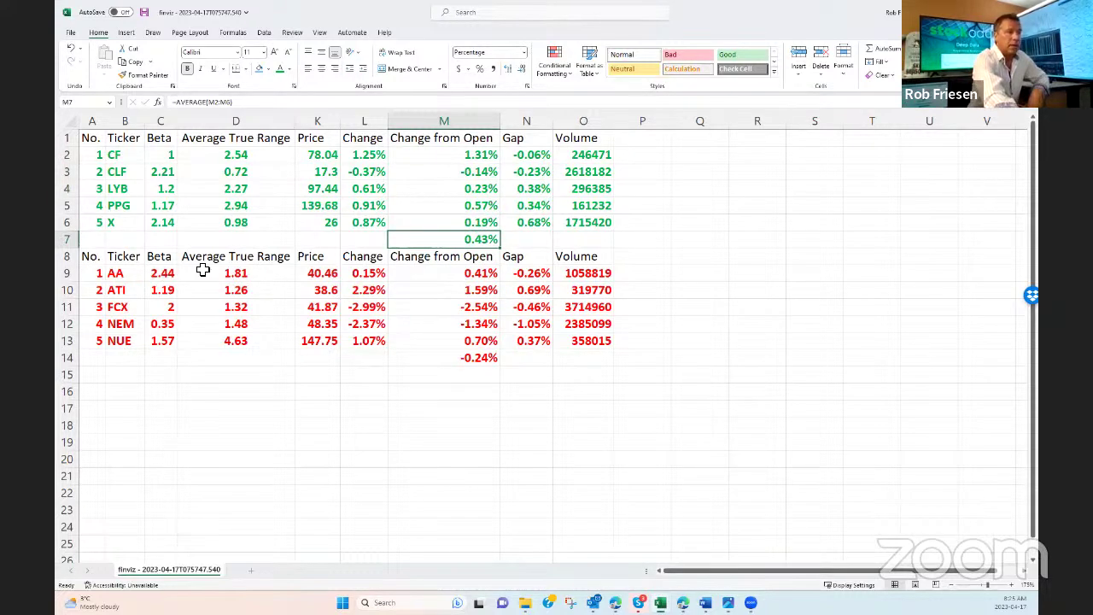
- Check the red picks' average change-from-open formula in M14, giving -0.24%
drag(468, 275, 473, 345)
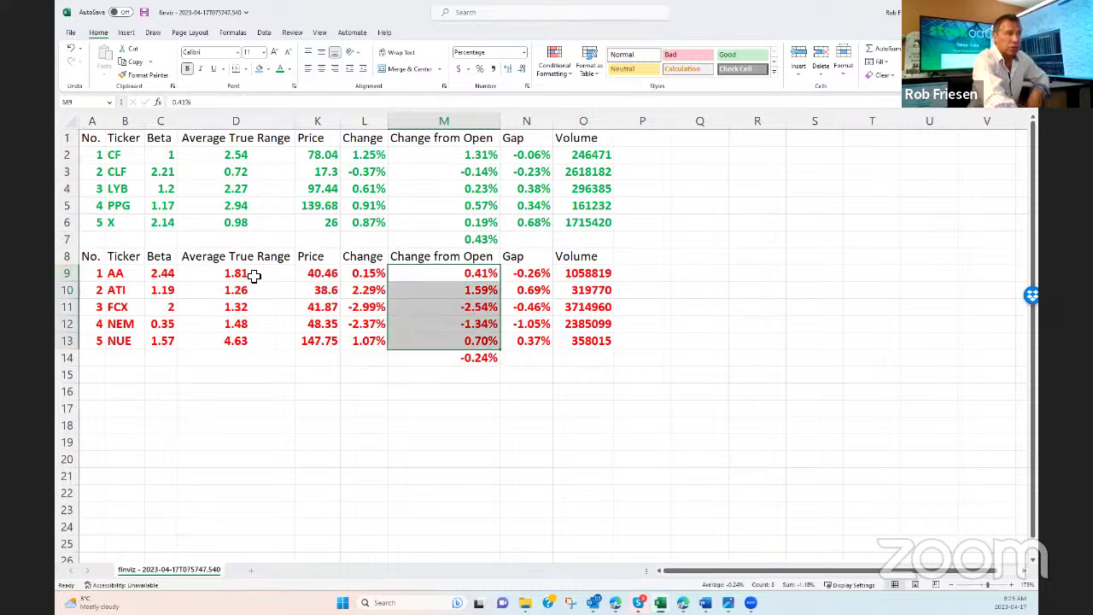
click(649, 329)
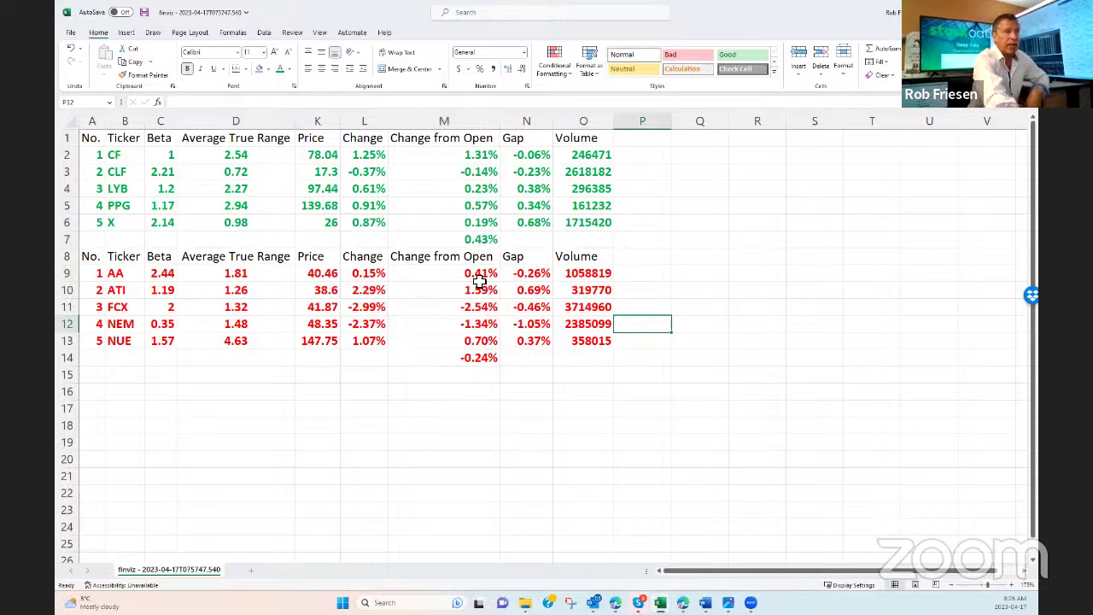
click(484, 239)
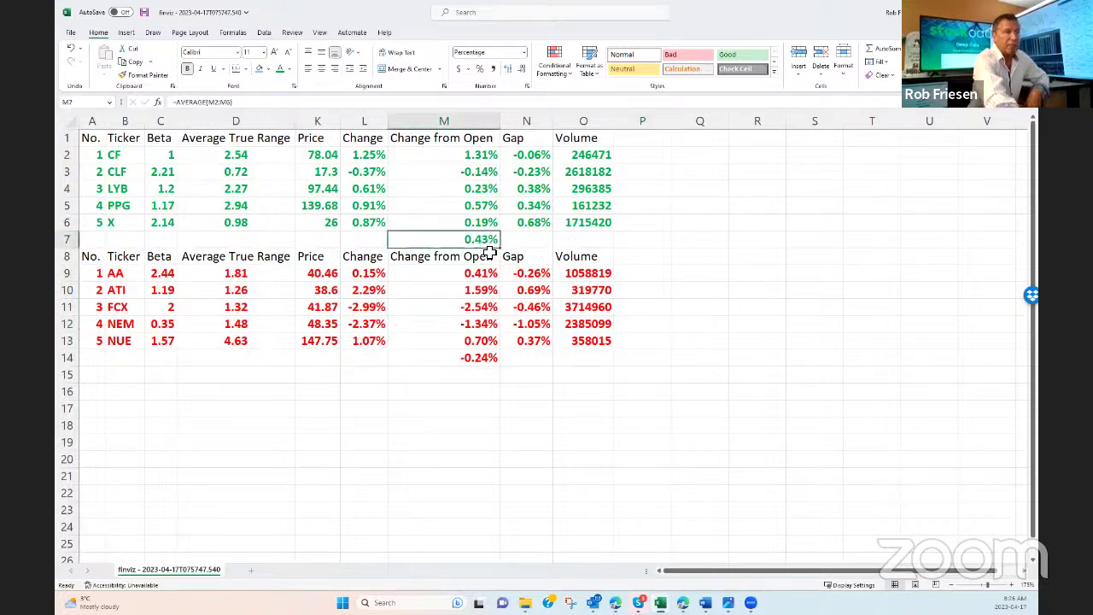
click(486, 359)
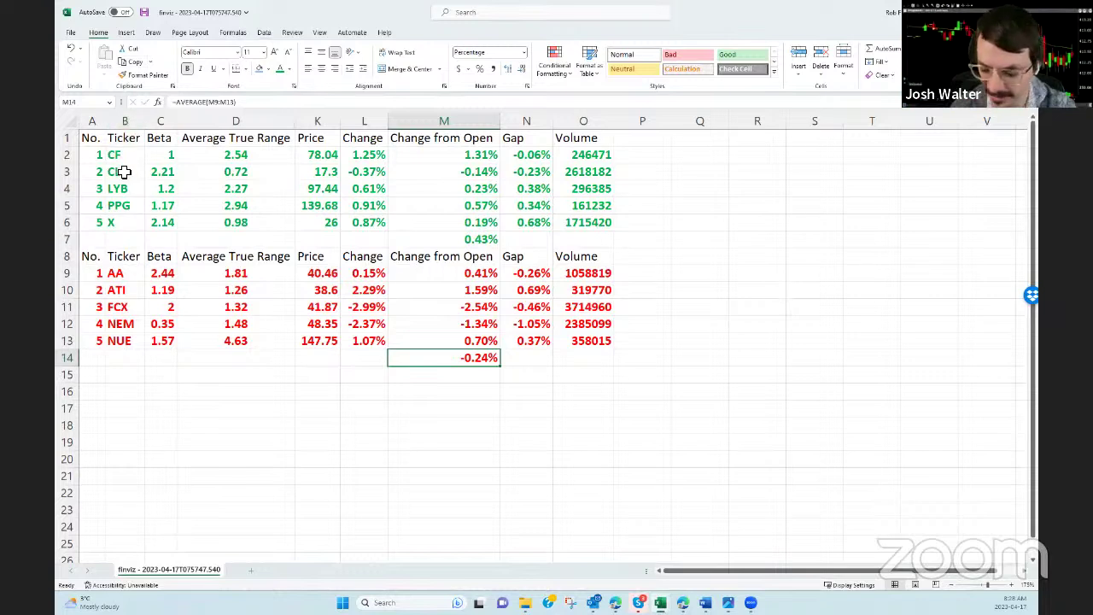
drag(128, 154, 124, 223)
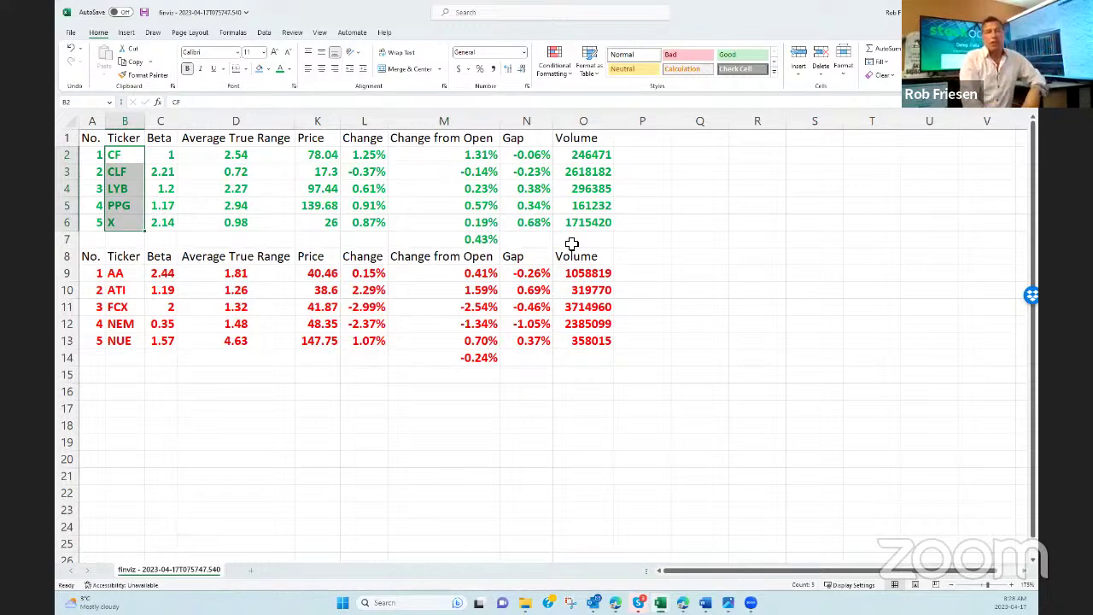
drag(734, 353, 746, 342)
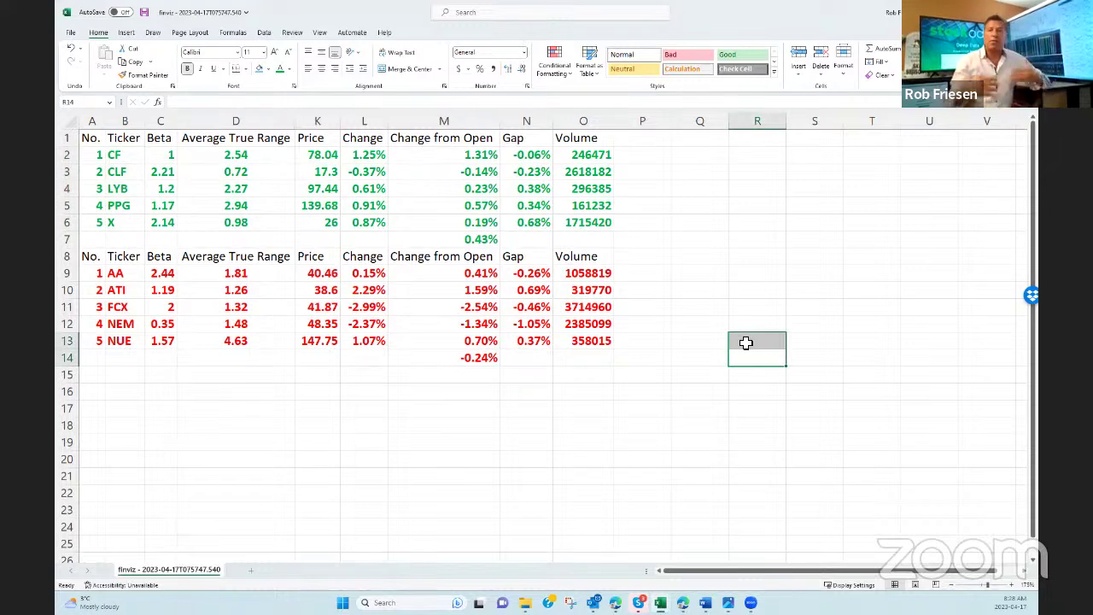